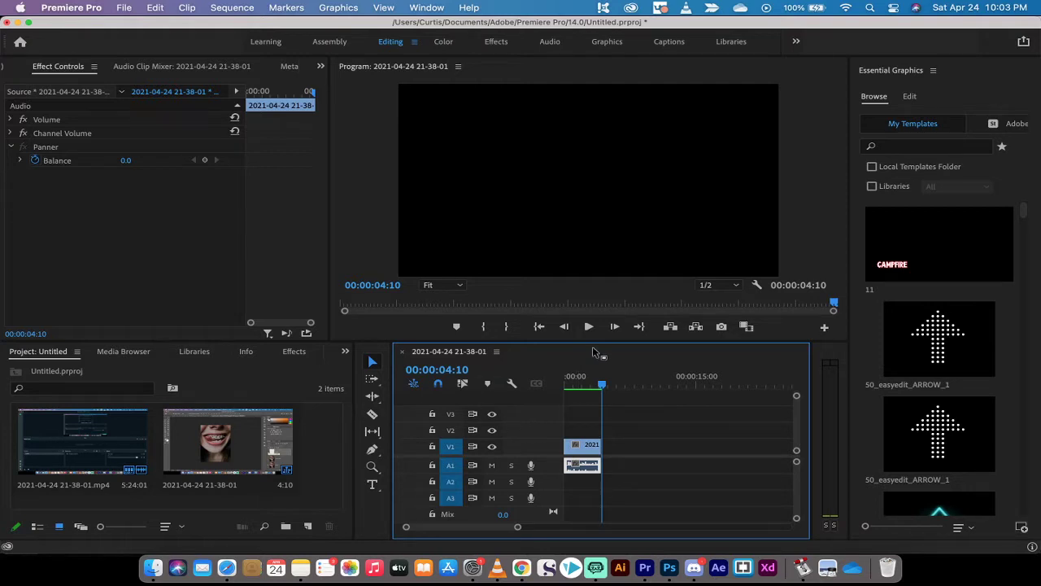
- Play the dialogue clip from the start, then switch to the Audio workspace
left_click_drag(602, 381, 565, 384)
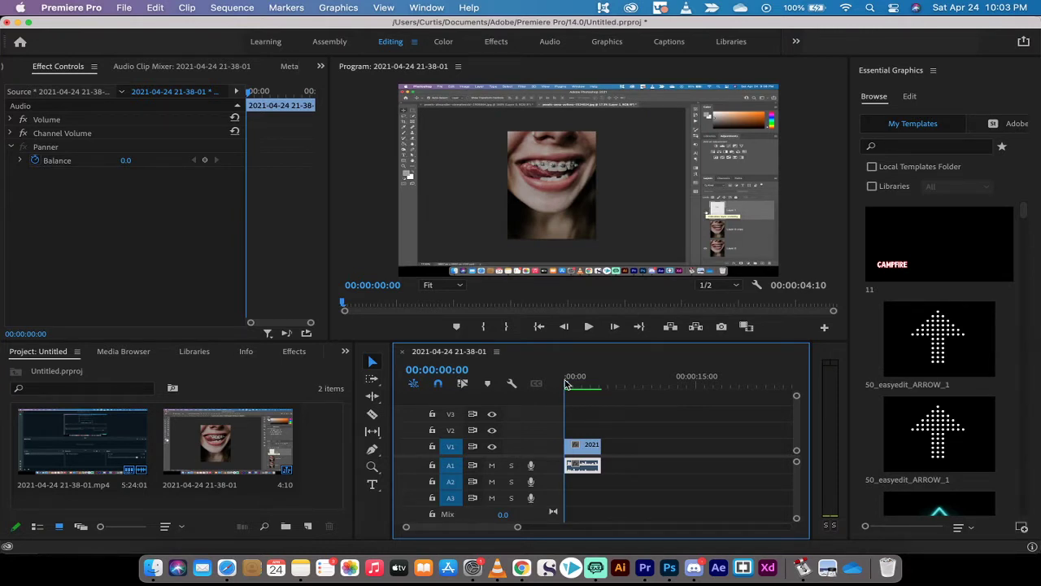
left_click_drag(566, 384, 535, 383)
key("space")
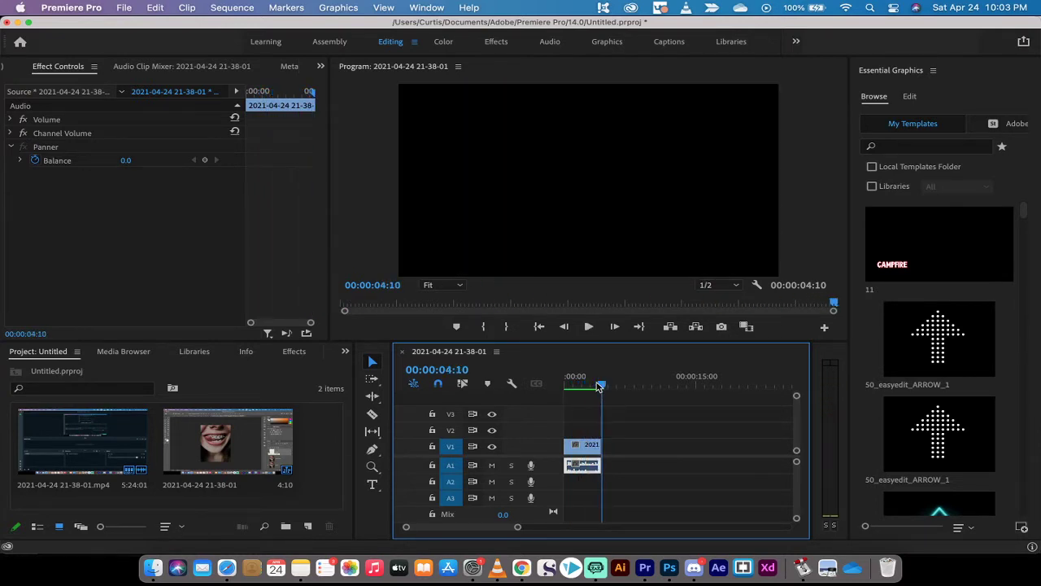
left_click_drag(600, 384, 508, 394)
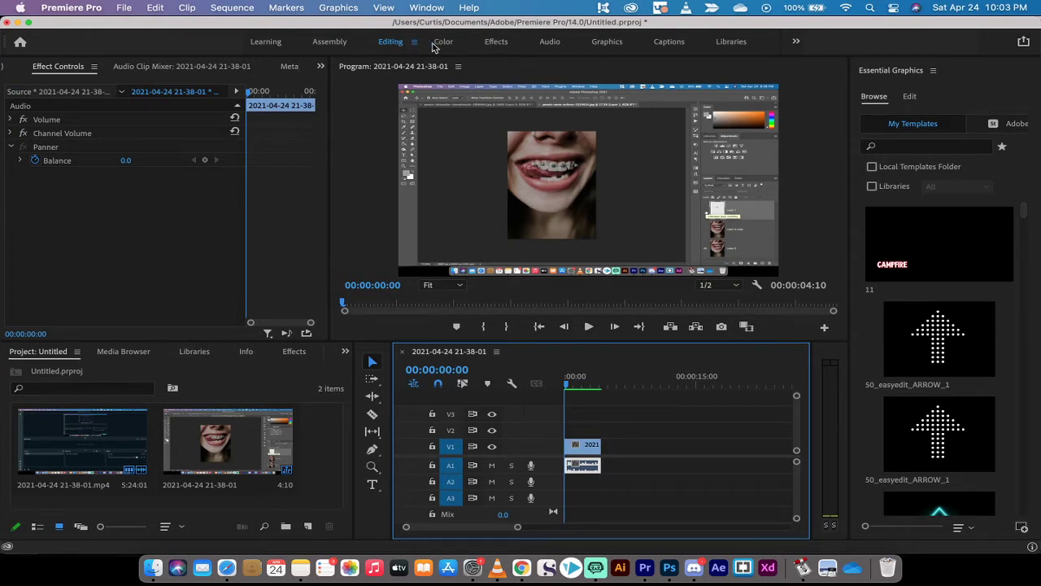
left_click(549, 42)
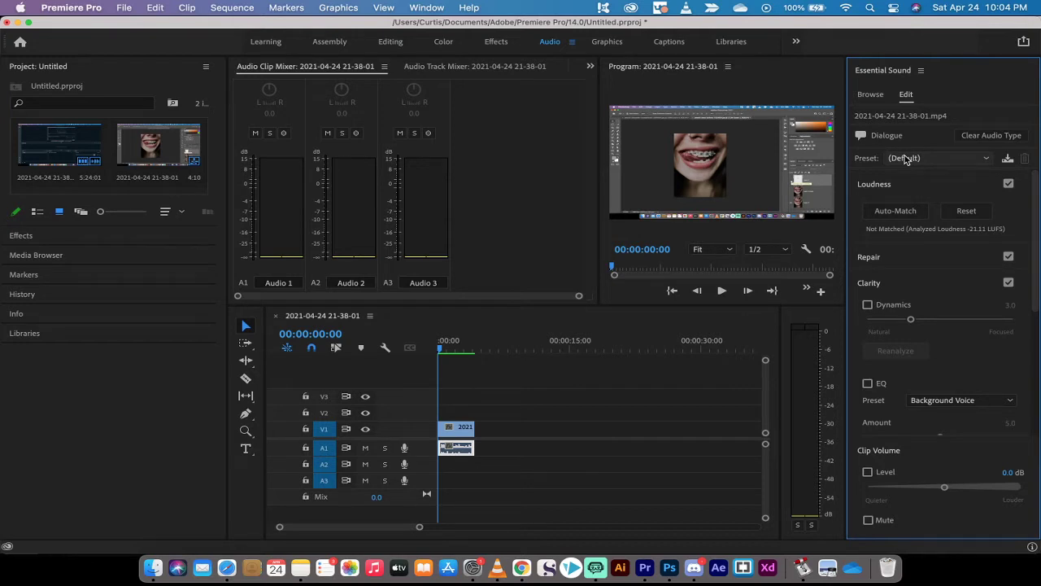
- Apply the Balanced Male Voice preset and auto-match loudness to -23.00 LUFS
left_click(911, 157)
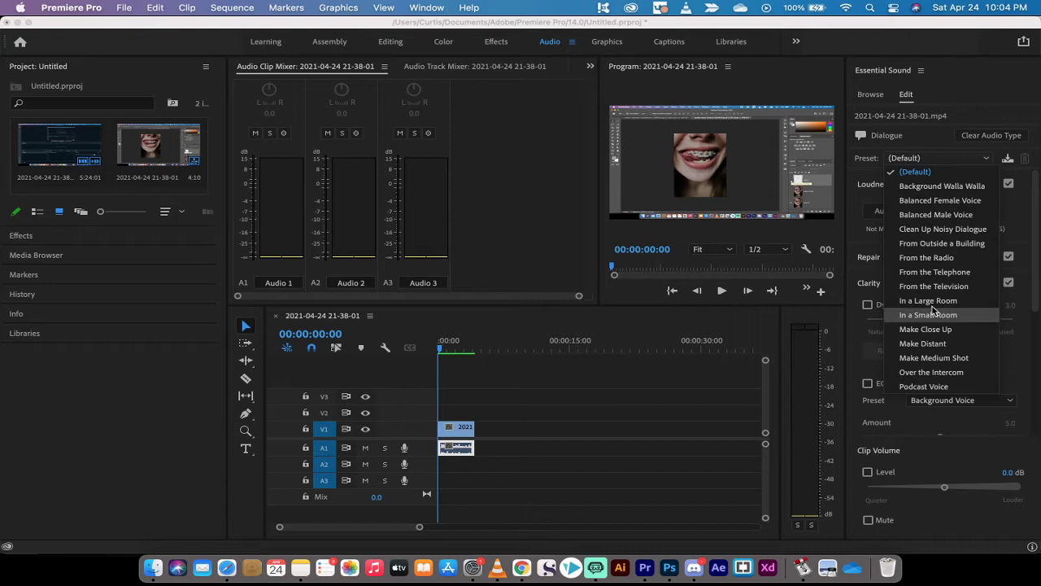
left_click(938, 217)
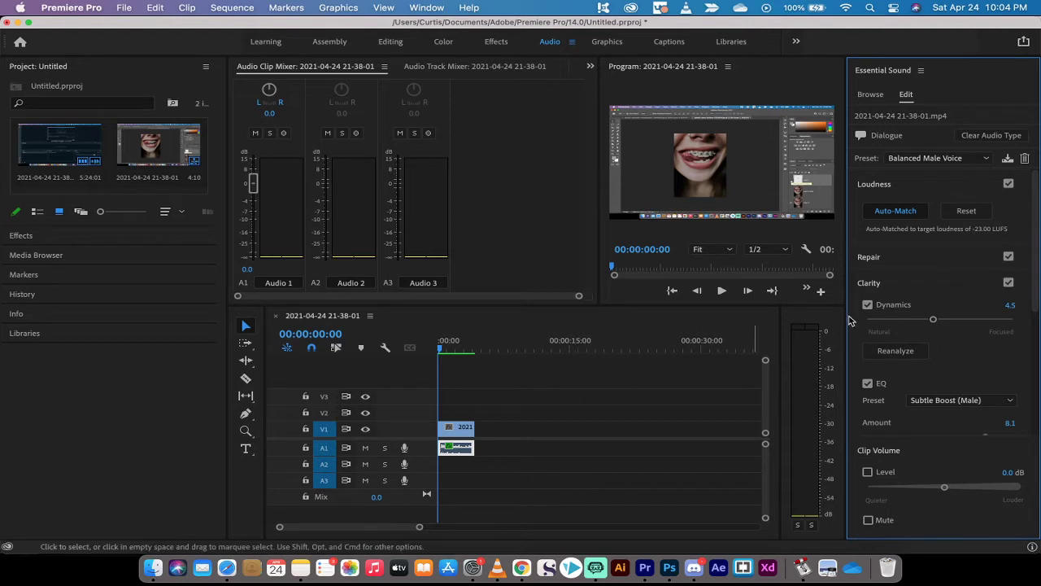
left_click(898, 213)
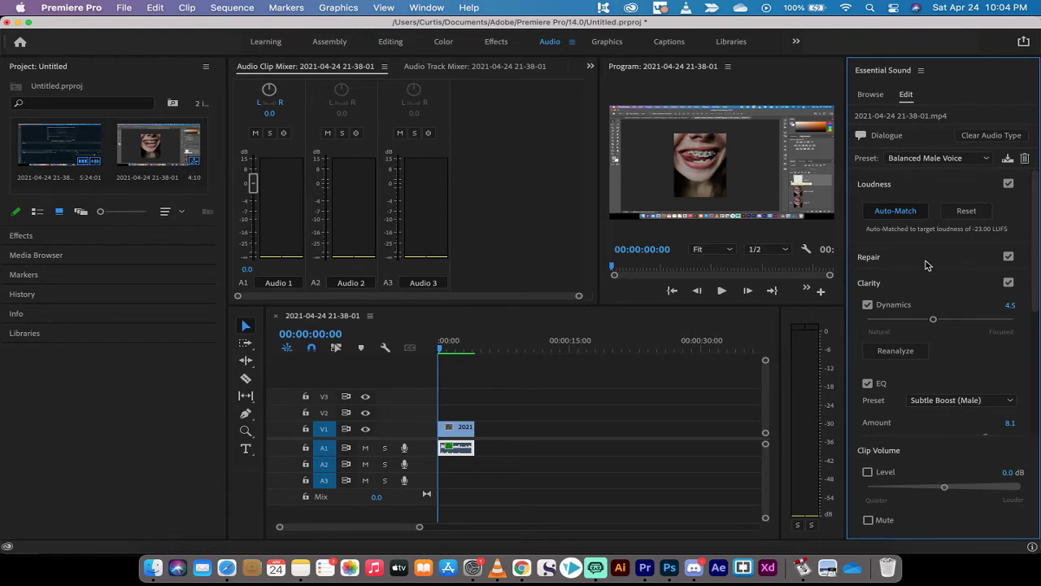
- Play back the dialogue clip to hear the preset, and set Clarity Dynamics to 4.5
left_click(1009, 257)
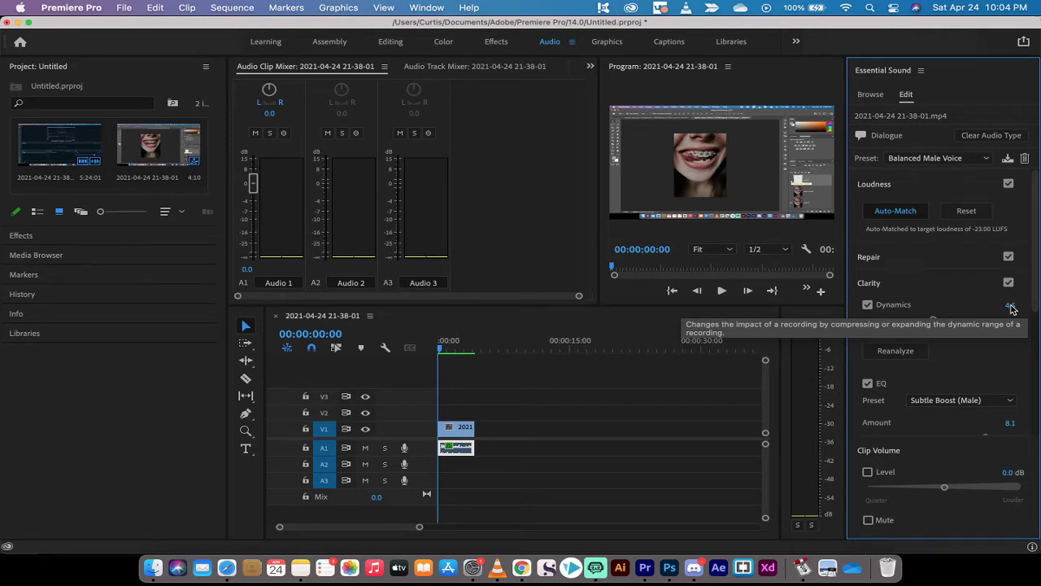
left_click(409, 350)
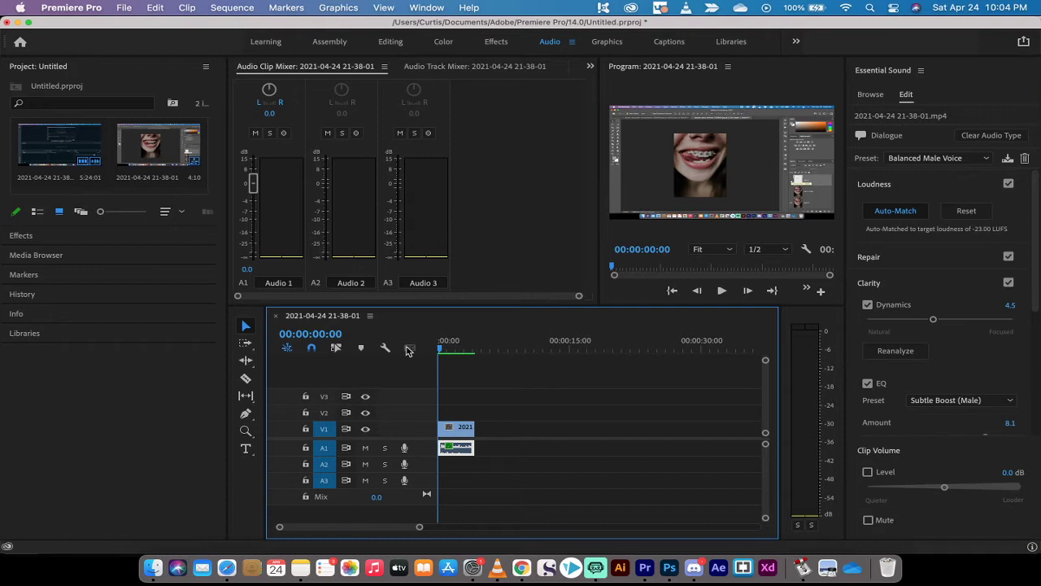
key("space")
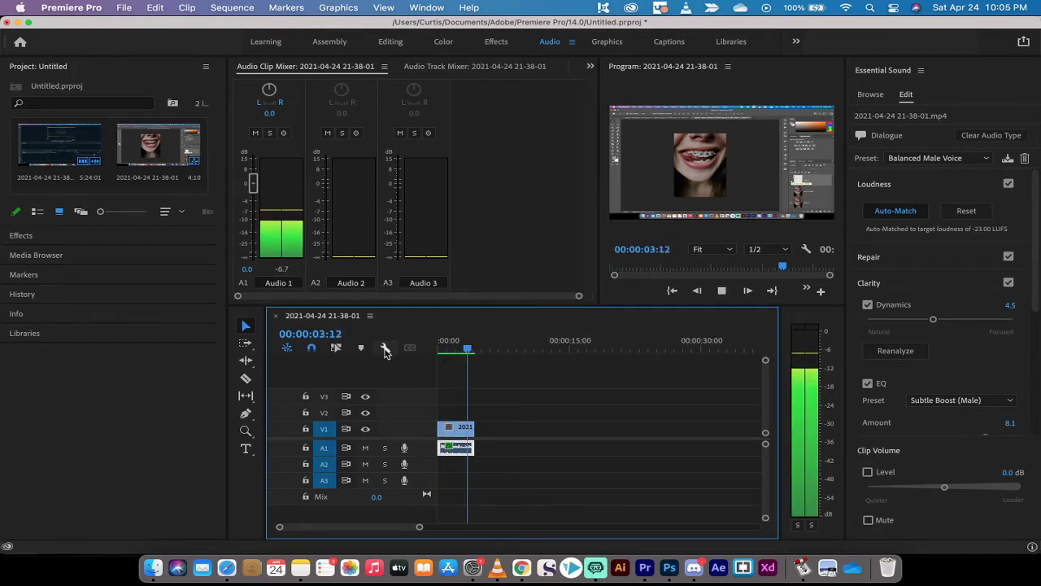
key("space")
key("Home")
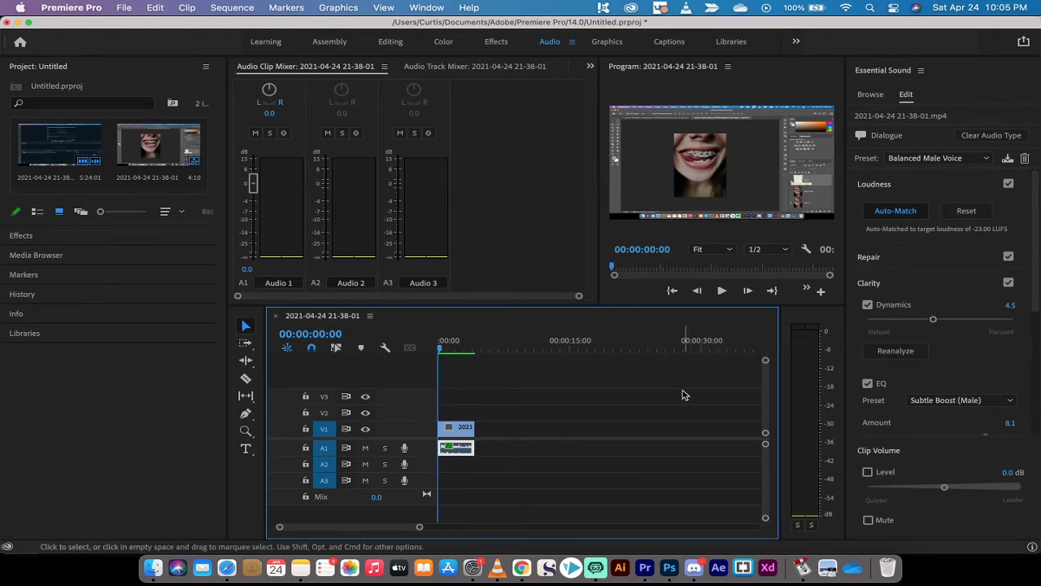
key("space")
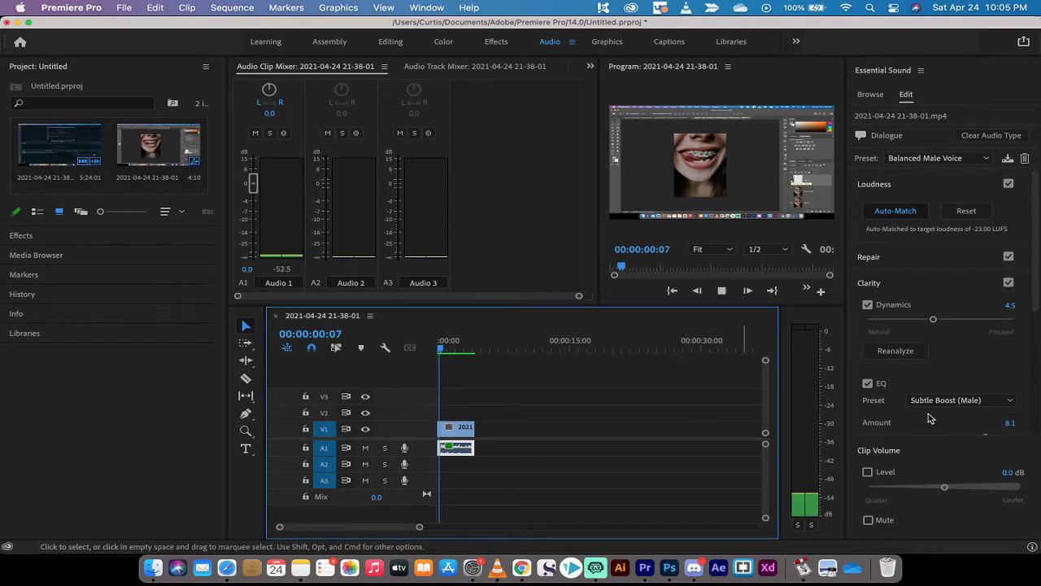
mouse_move(936, 321)
left_mouse_down()
mouse_move(981, 323)
mouse_move(869, 335)
mouse_move(934, 323)
left_mouse_up()
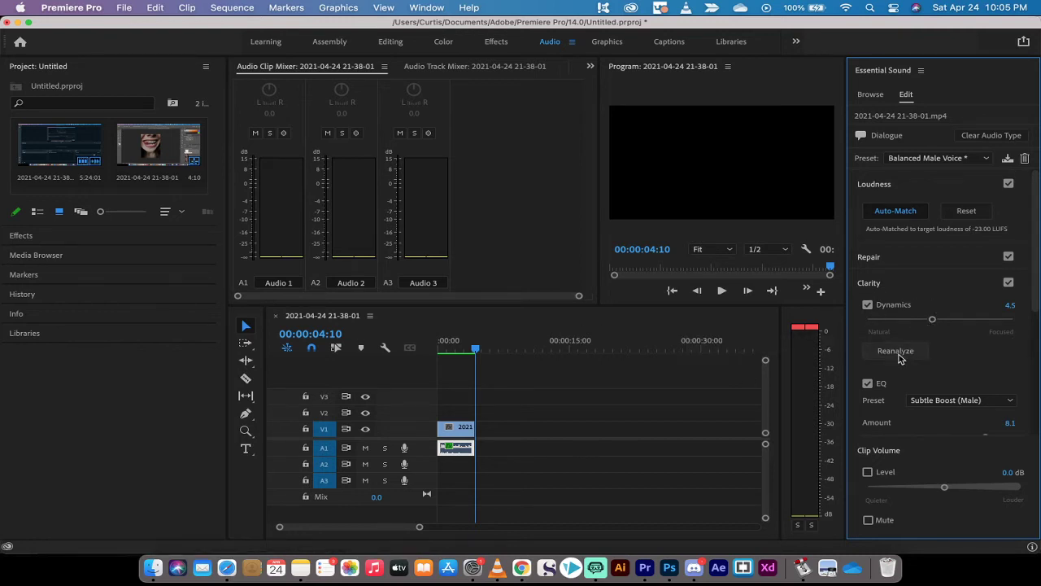
left_click_drag(1035, 312, 1035, 354)
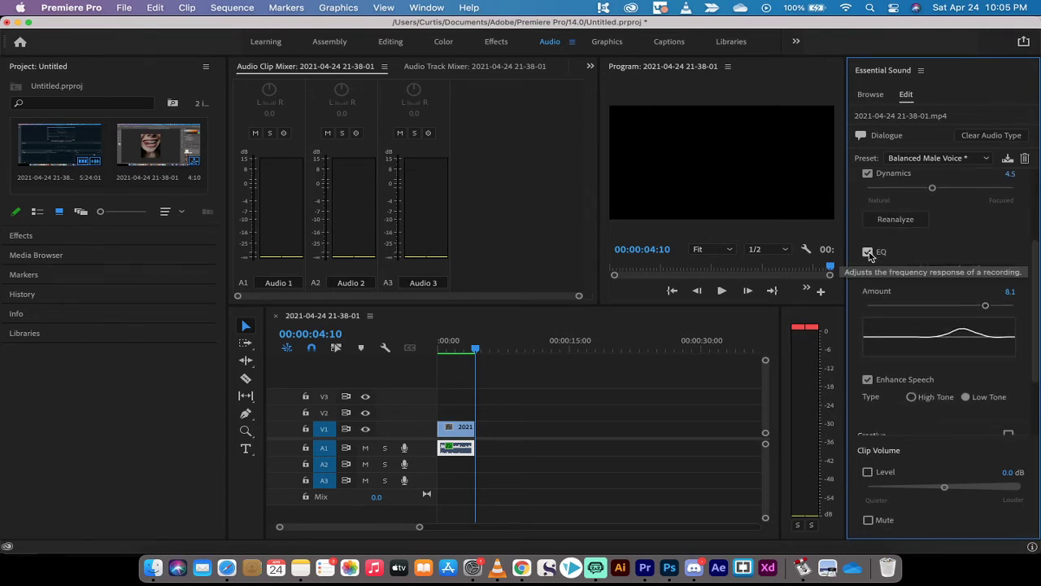
left_click(943, 272)
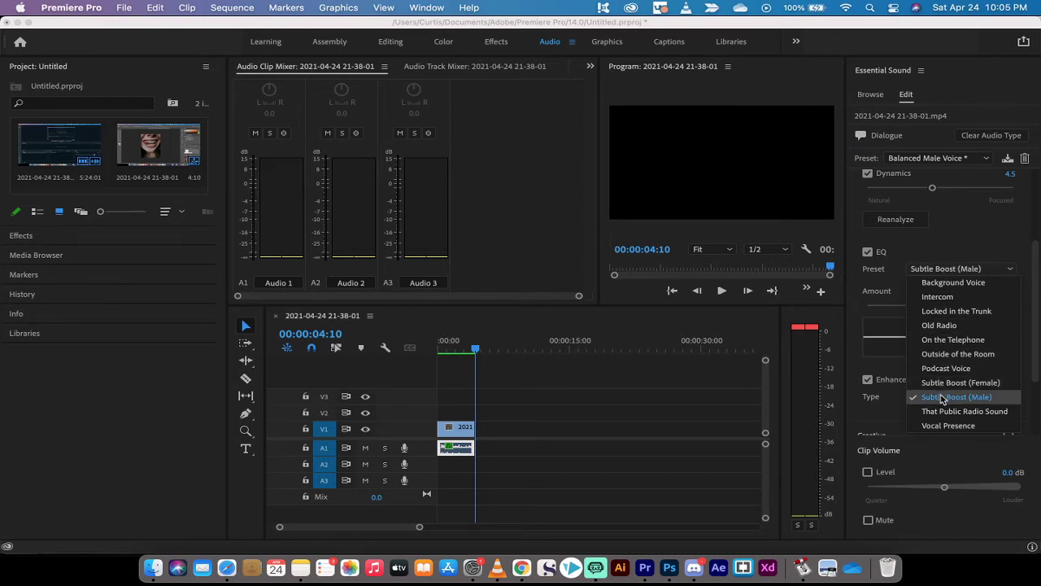
left_click(953, 282)
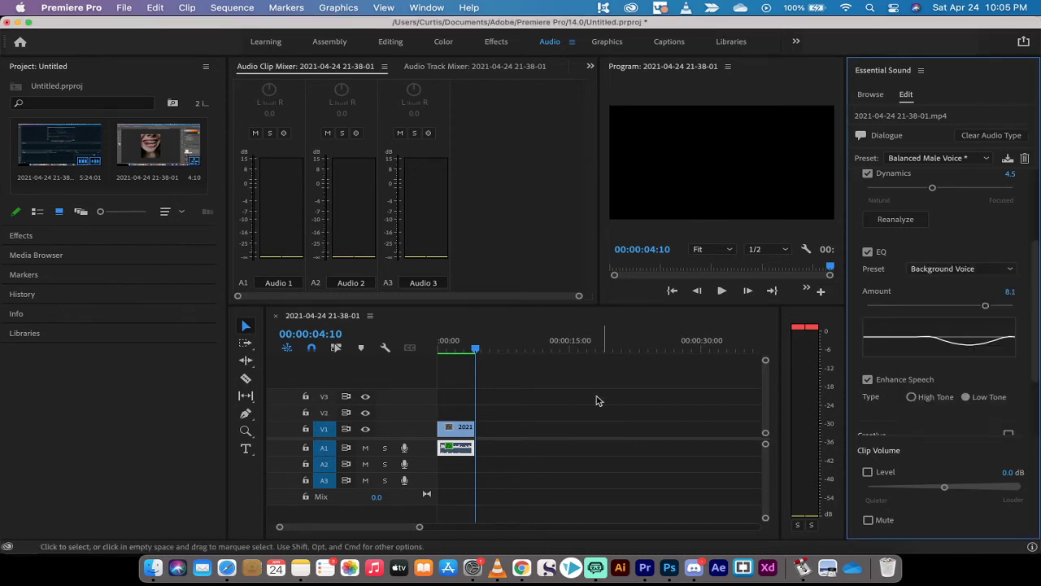
left_click_drag(476, 350, 383, 349)
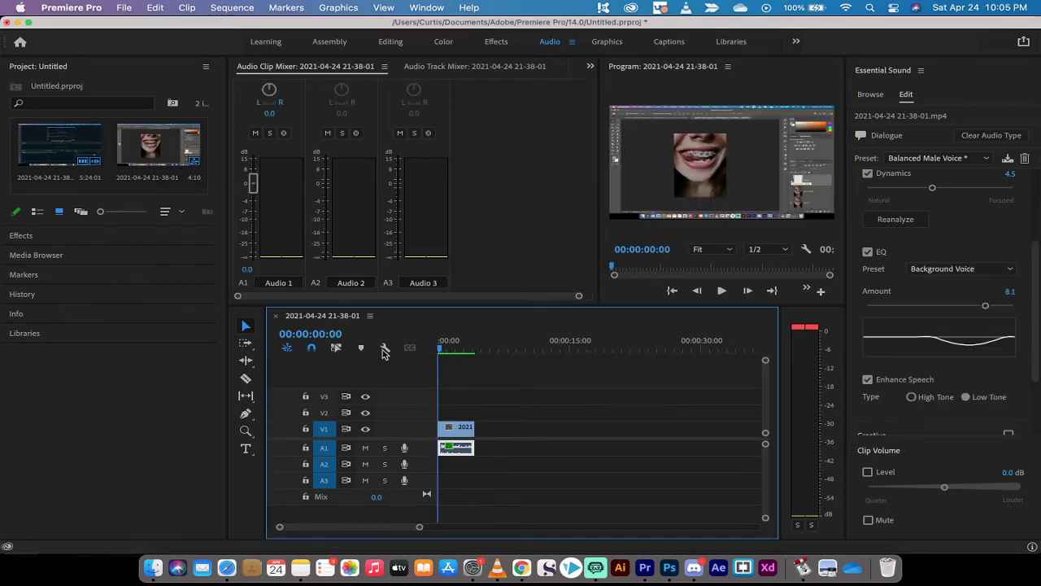
key("space")
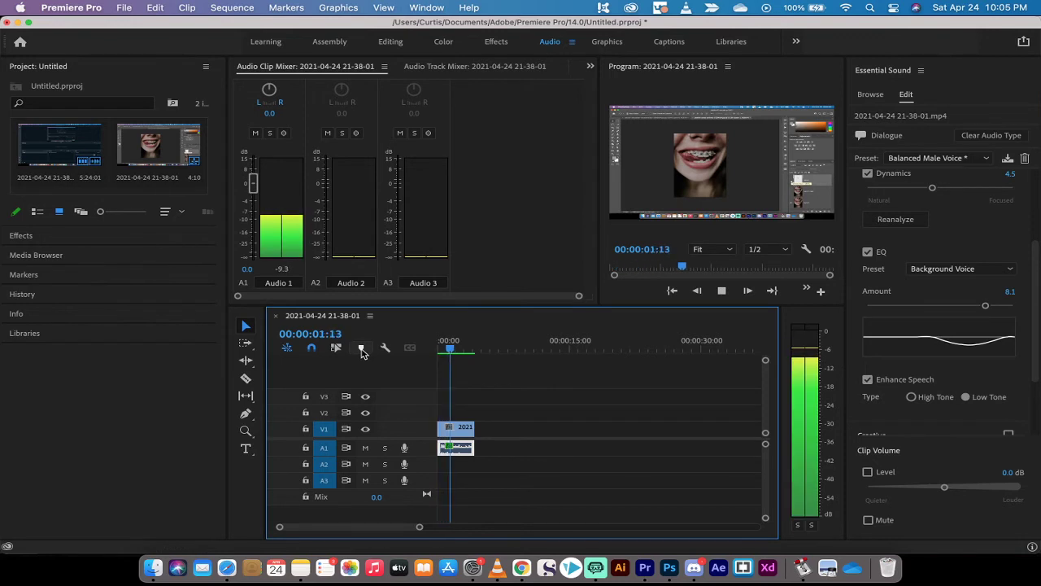
key("space")
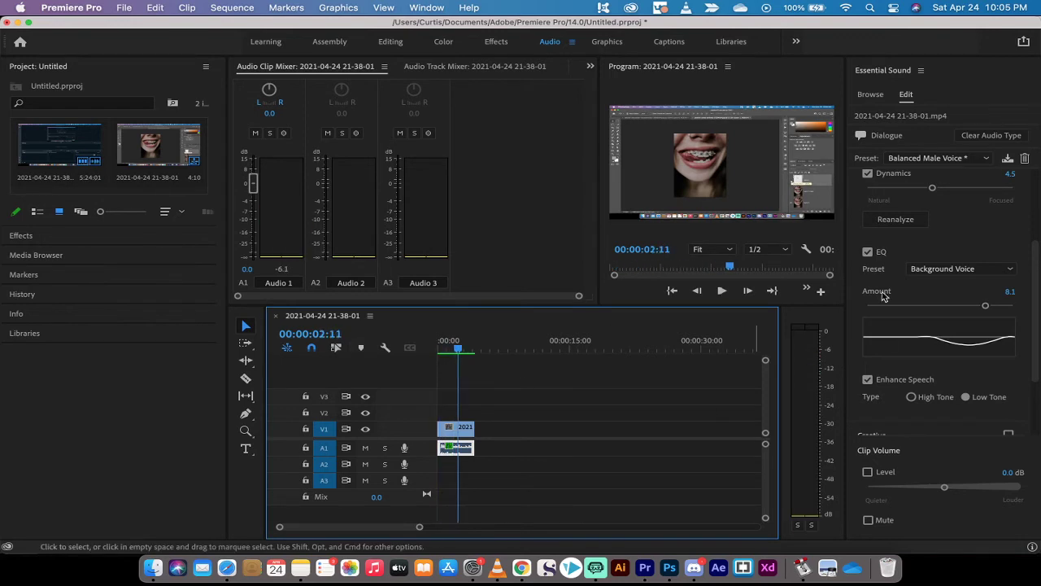
left_click(954, 270)
left_click(956, 397)
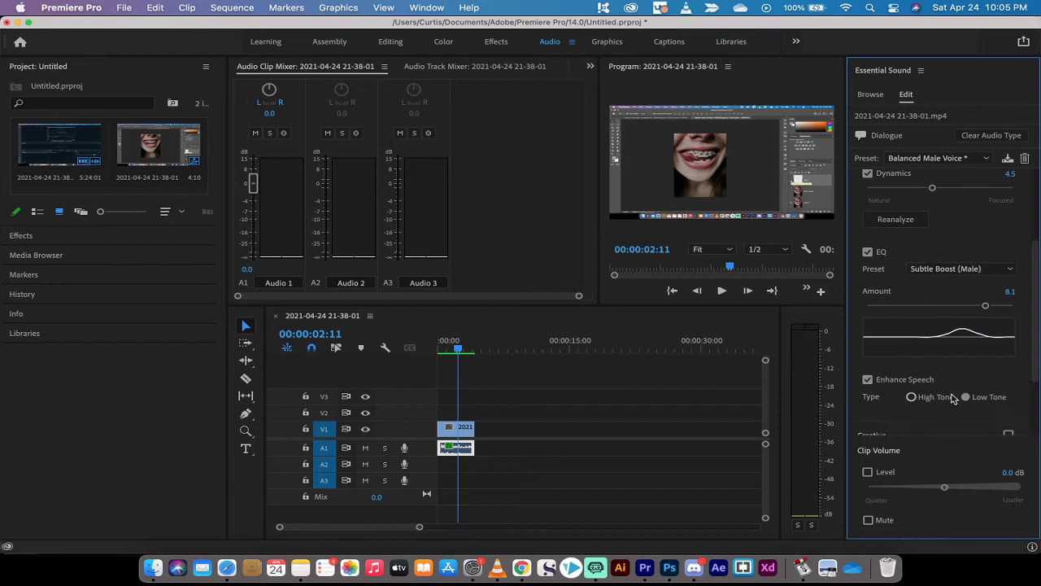
left_click_drag(460, 350, 342, 361)
key("space")
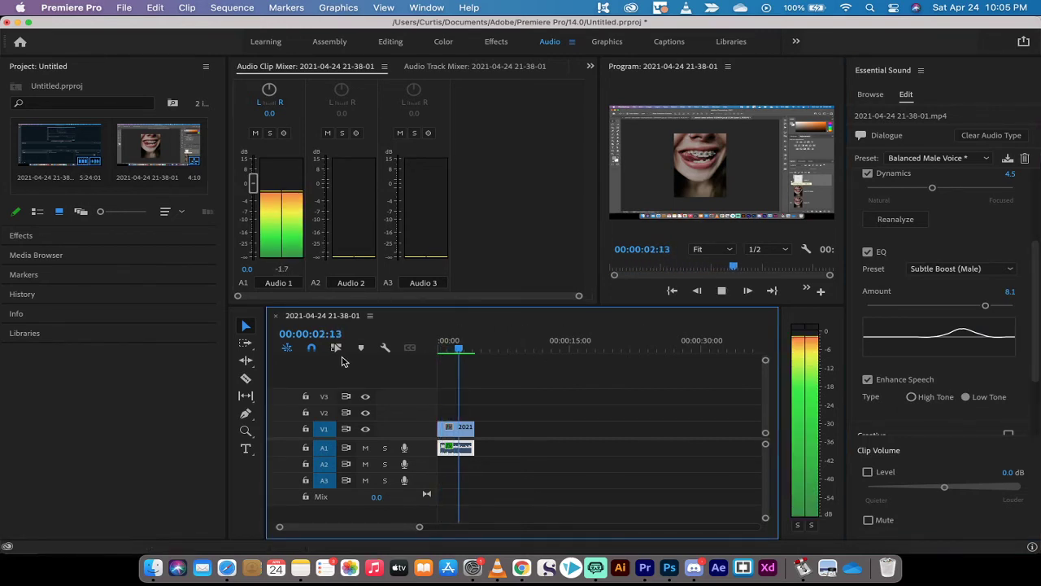
key("space")
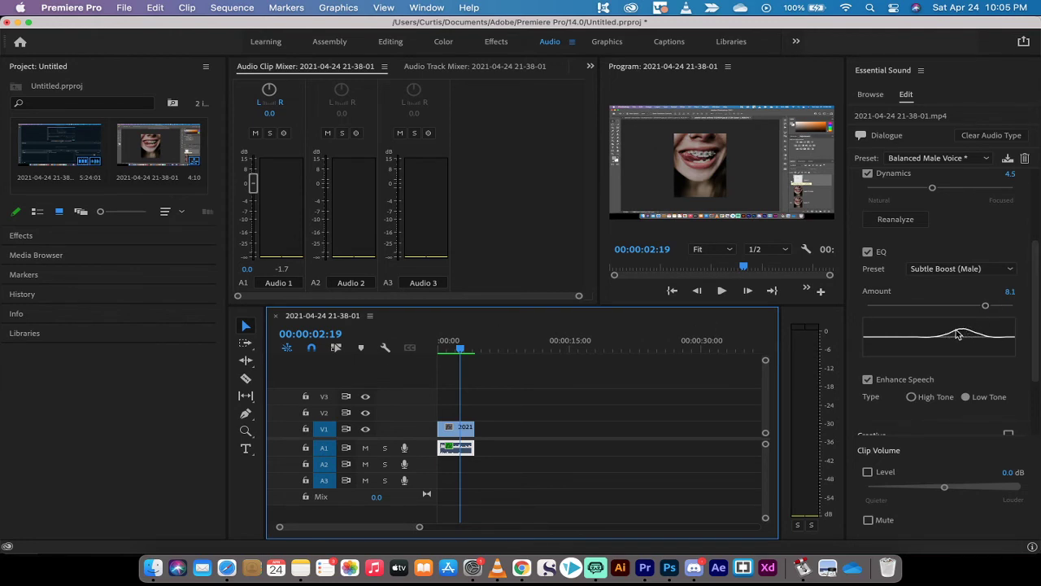
- Enable the Clip Volume Level at 0.0 dB and review the clip's effects list without changes
left_click_drag(1037, 322, 1037, 356)
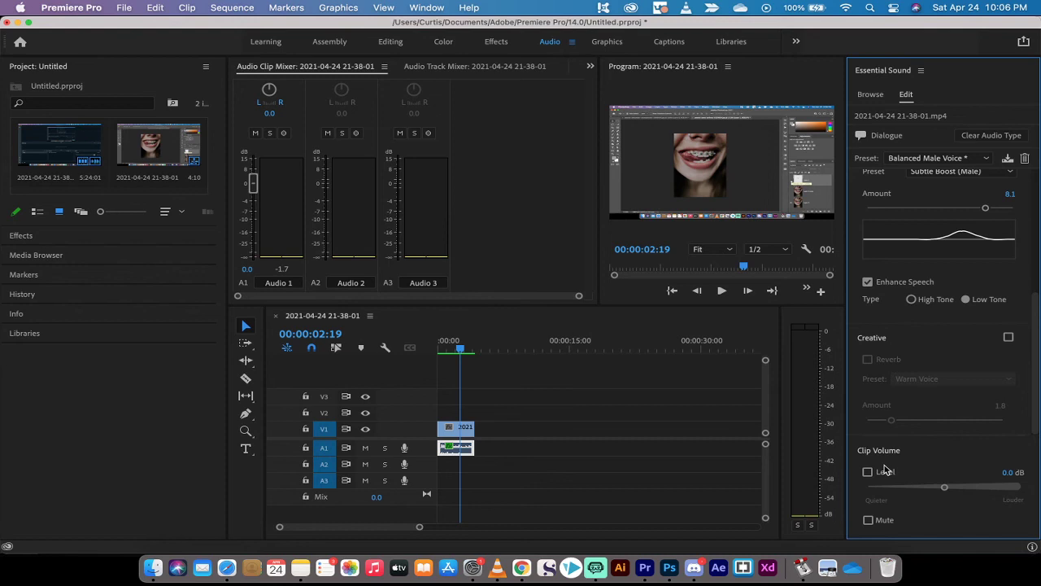
left_click_drag(946, 486, 962, 492)
right_click(450, 449)
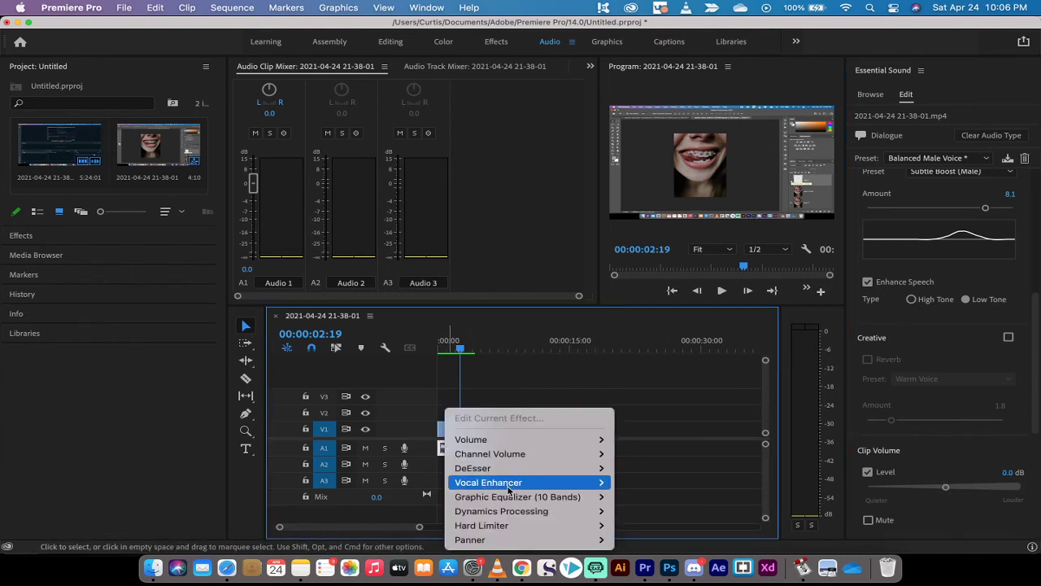
left_click(534, 398)
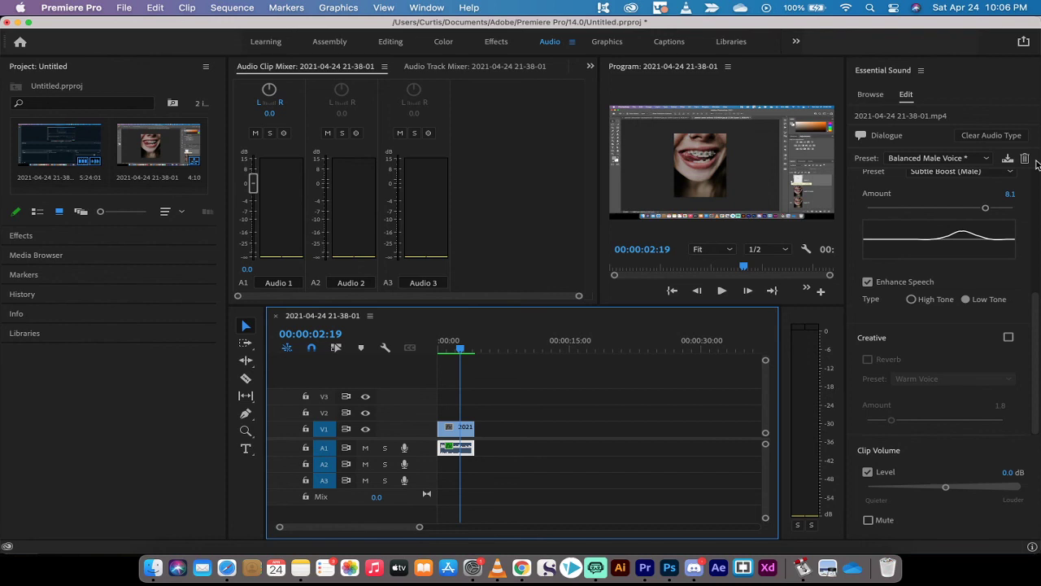
scroll(1037, 313, "up", 5)
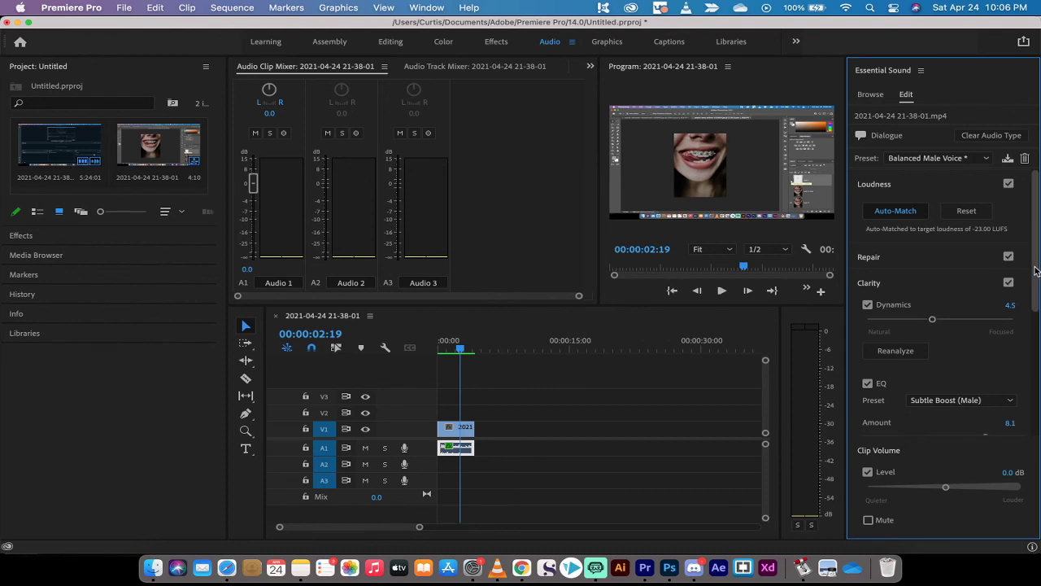
scroll(1039, 304, "down", 2)
left_click_drag(1039, 304, 1037, 339)
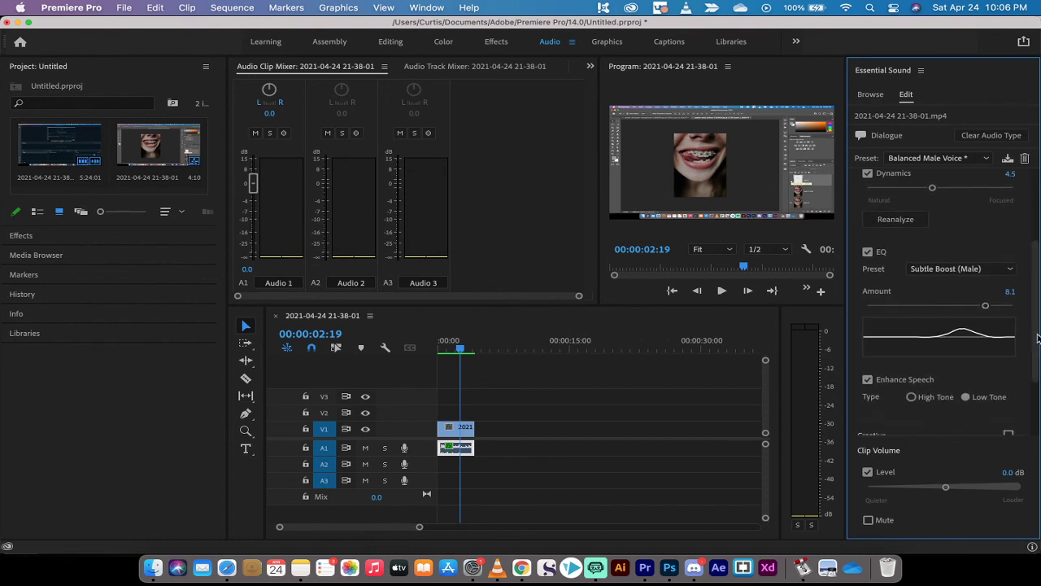
left_click(976, 271)
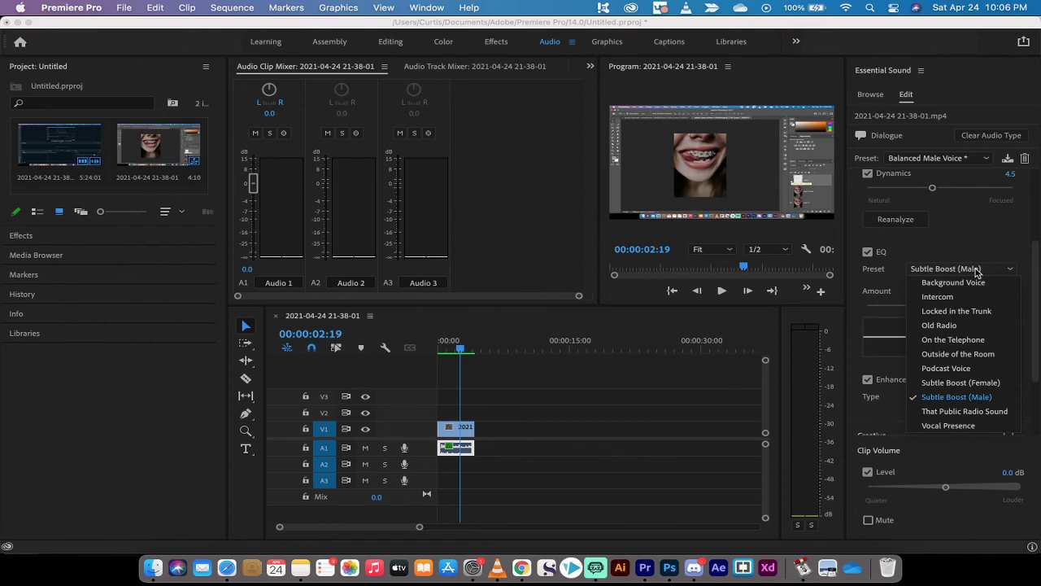
left_click(976, 271)
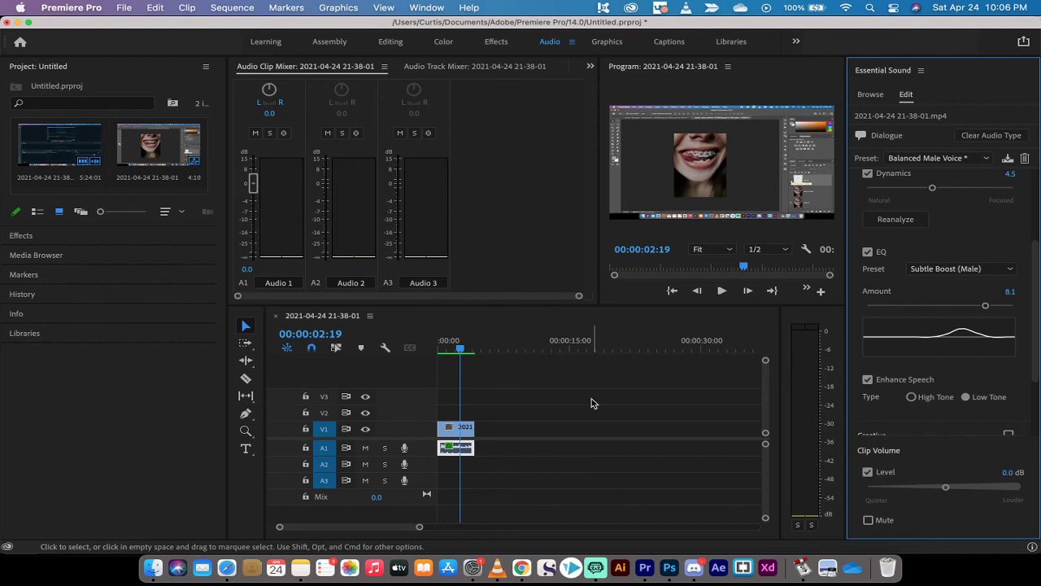